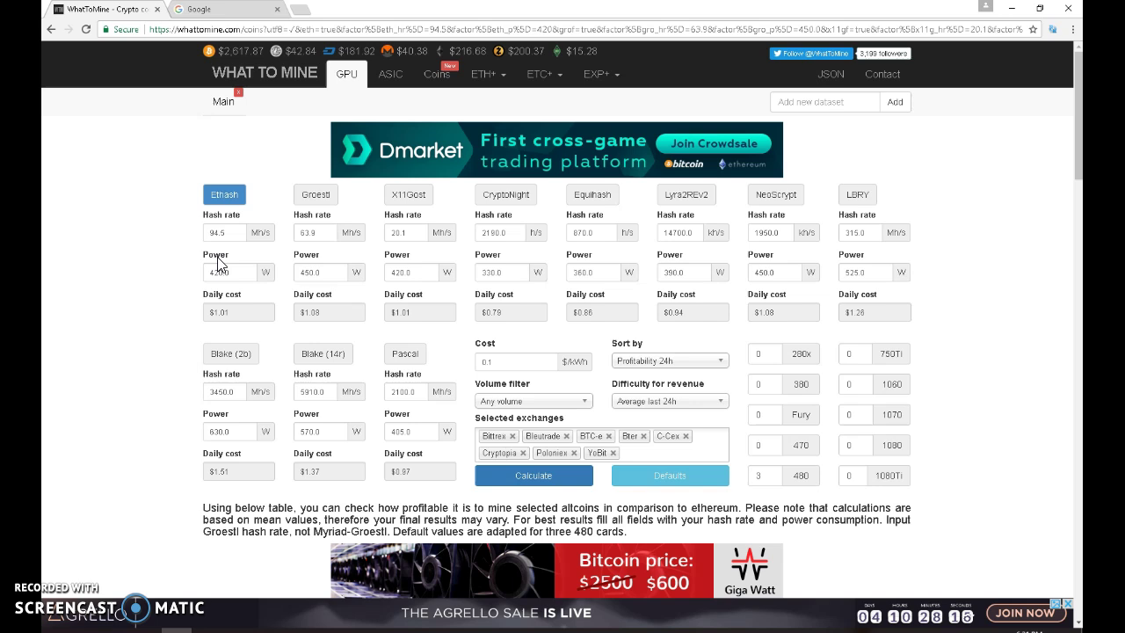
- Toggle Ethash off and back on, keeping 94.5 Mh/s and 420 W, and select its hash rate
{"action": "left_click", "coordinate": [224, 197]}
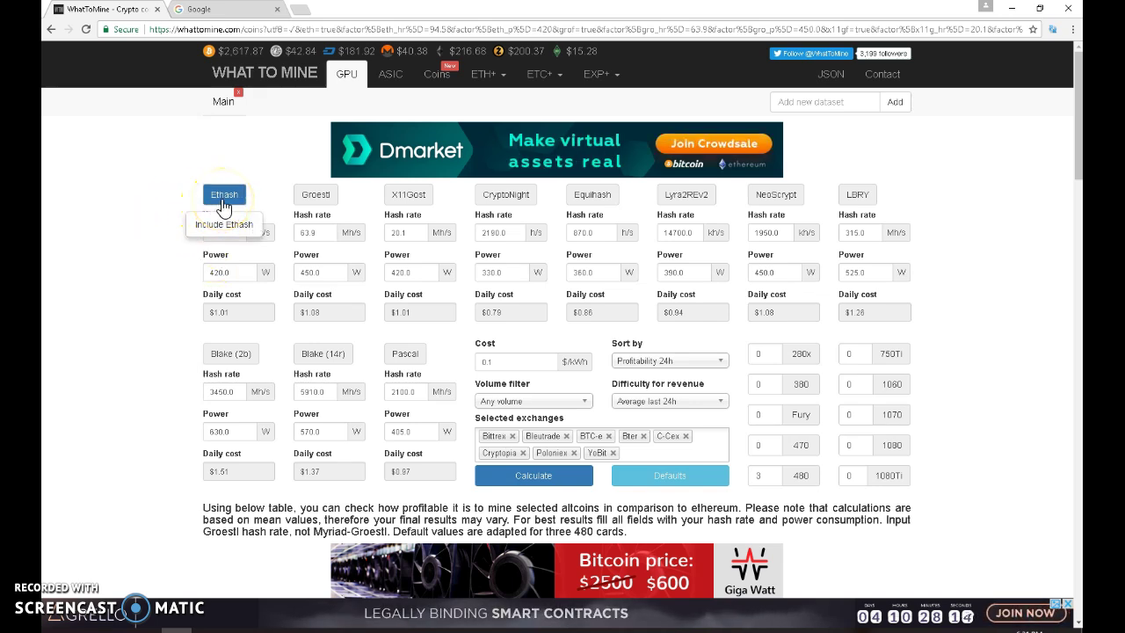
{"action": "left_click", "coordinate": [225, 199]}
{"action": "left_click", "coordinate": [224, 199]}
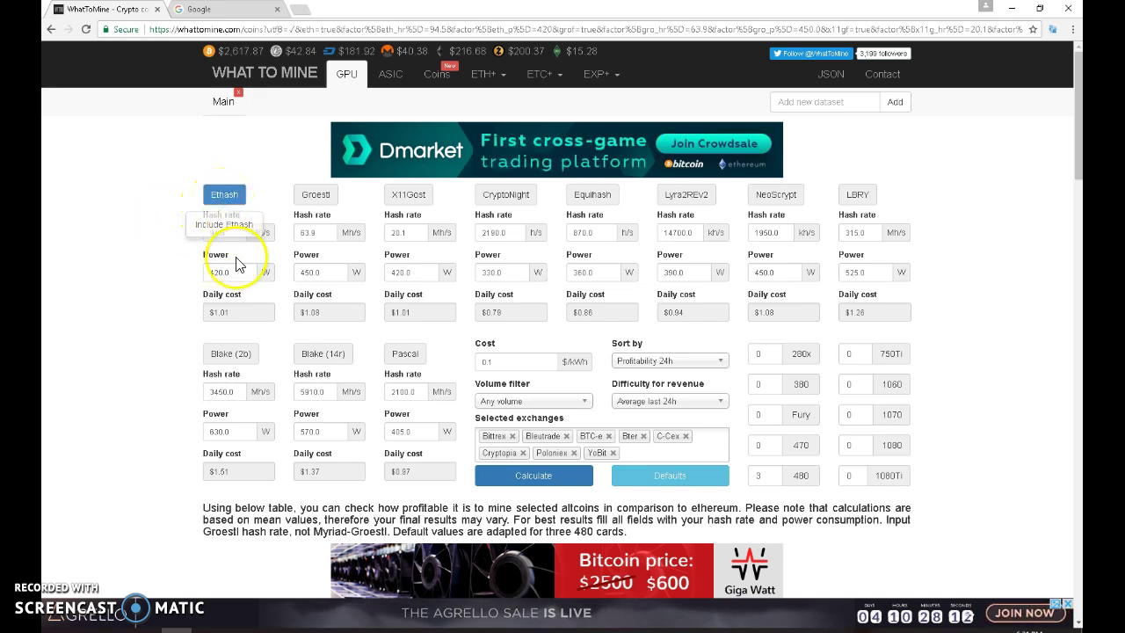
{"action": "left_click", "coordinate": [230, 233]}
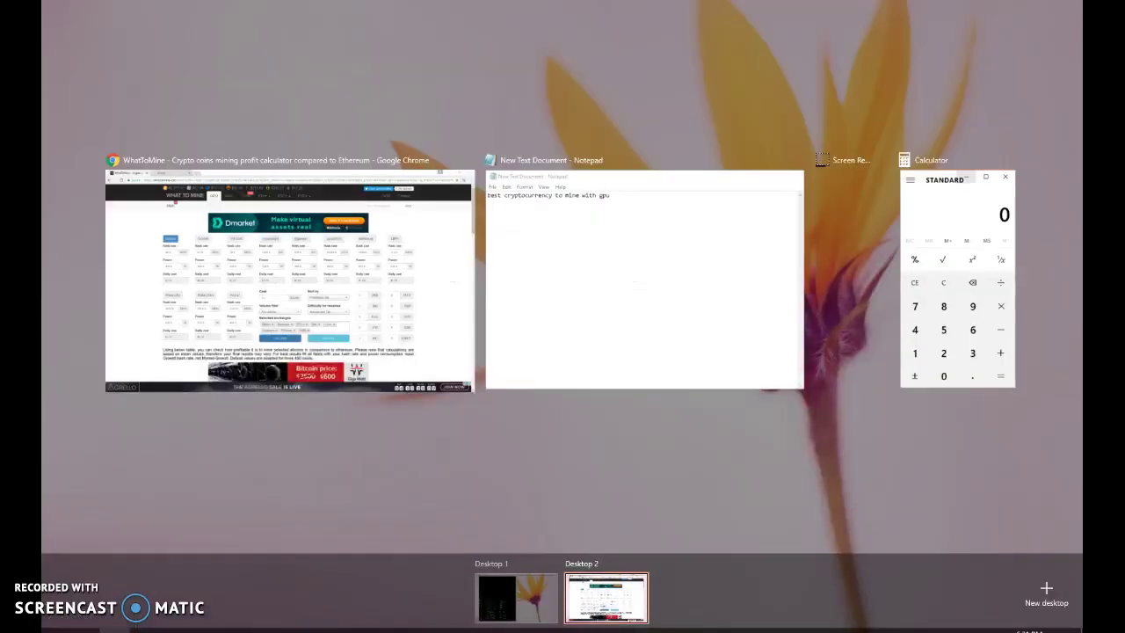
- Check the miner console's Ethash speed on Desktop 1, then return to WhatToMine on Desktop 2
{"action": "left_click", "coordinate": [260, 624]}
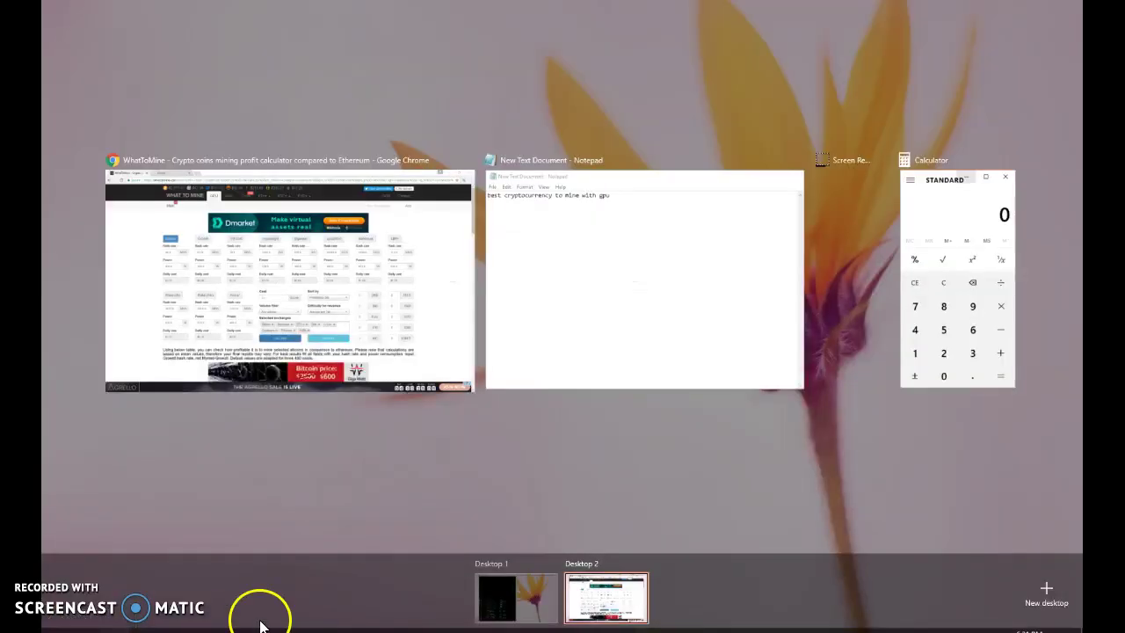
{"action": "left_click", "coordinate": [502, 606]}
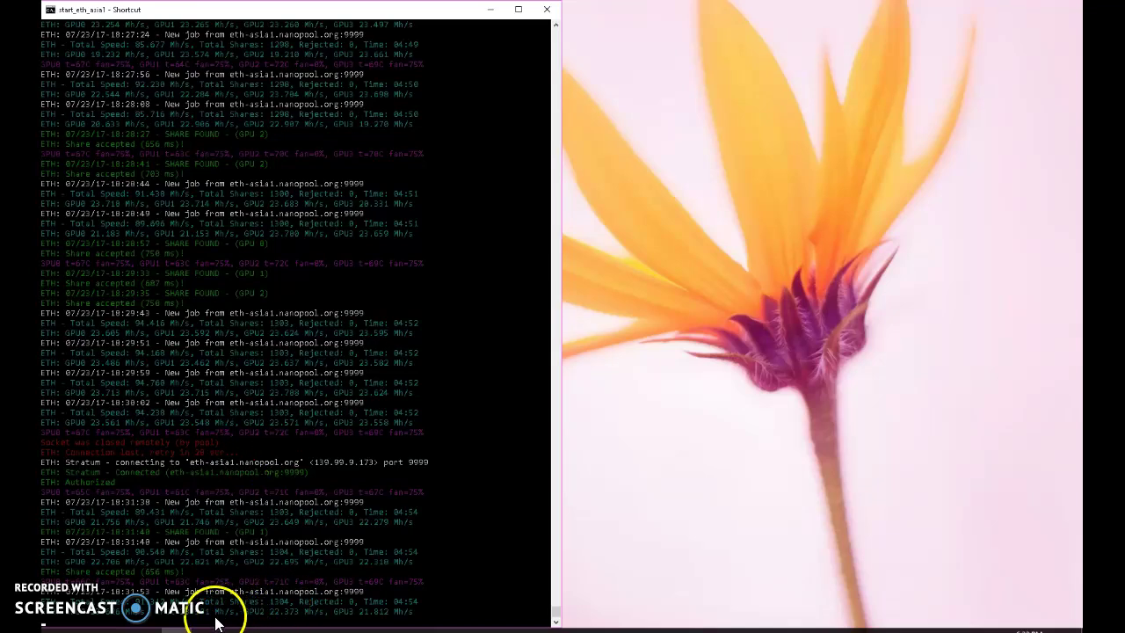
{"action": "mouse_move", "coordinate": [146, 629]}
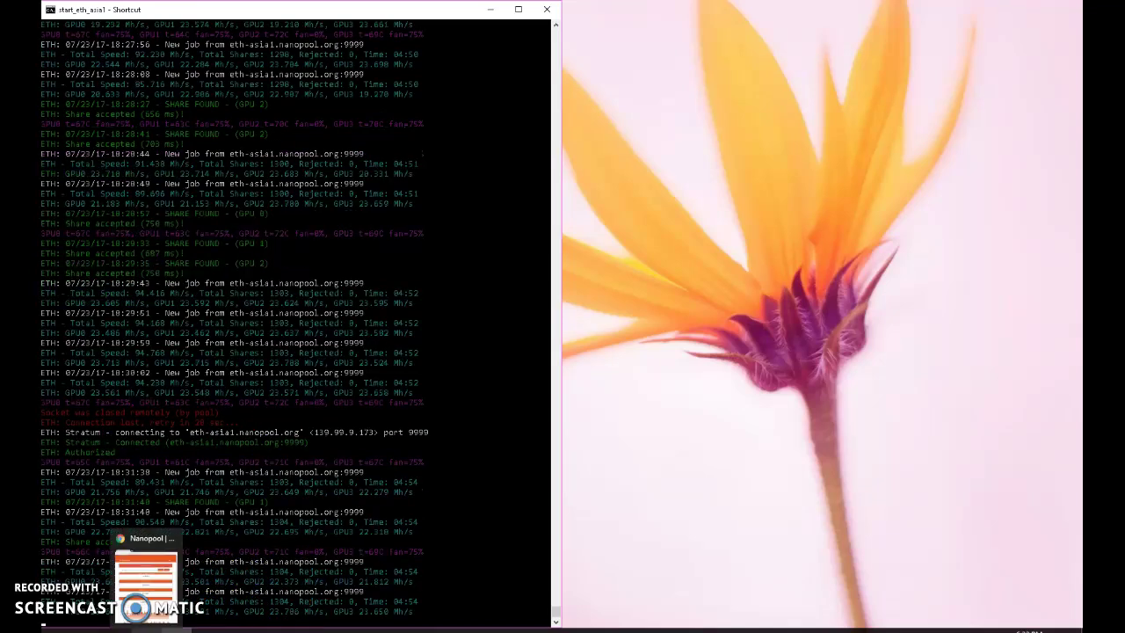
{"action": "key", "text": "super+Tab"}
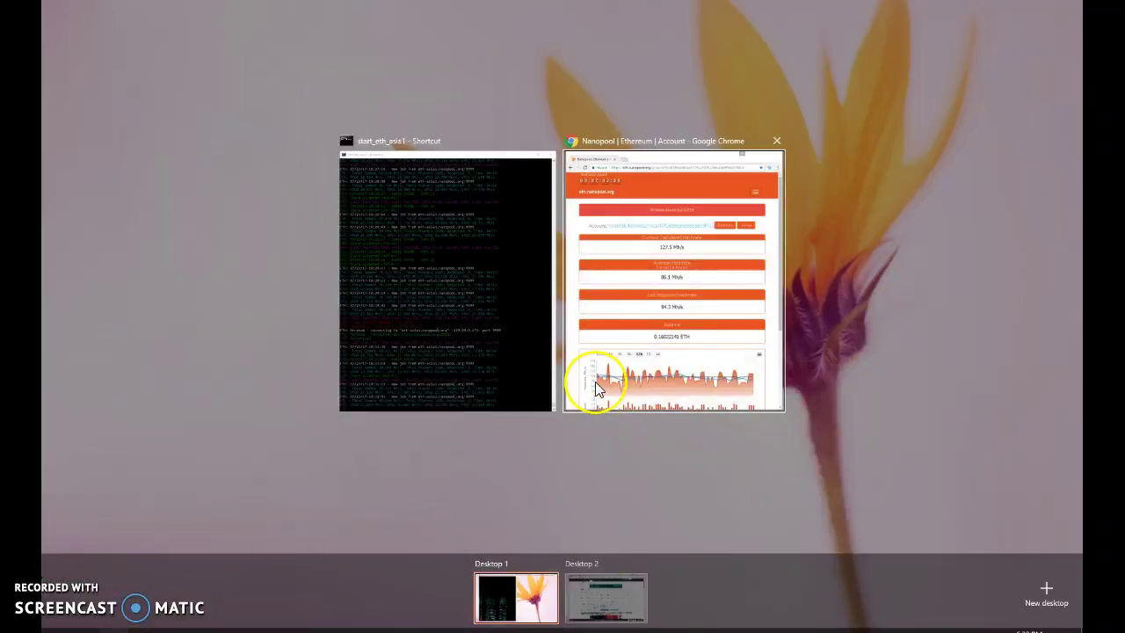
{"action": "left_click", "coordinate": [512, 321]}
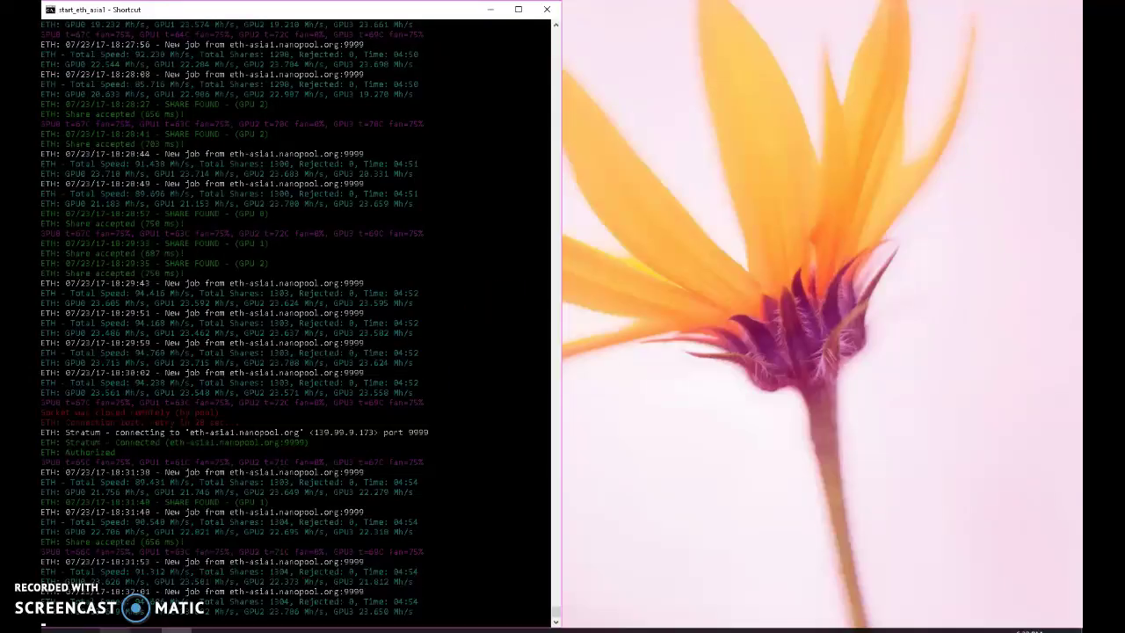
{"action": "key", "text": "super+Tab"}
{"action": "left_click", "coordinate": [629, 605]}
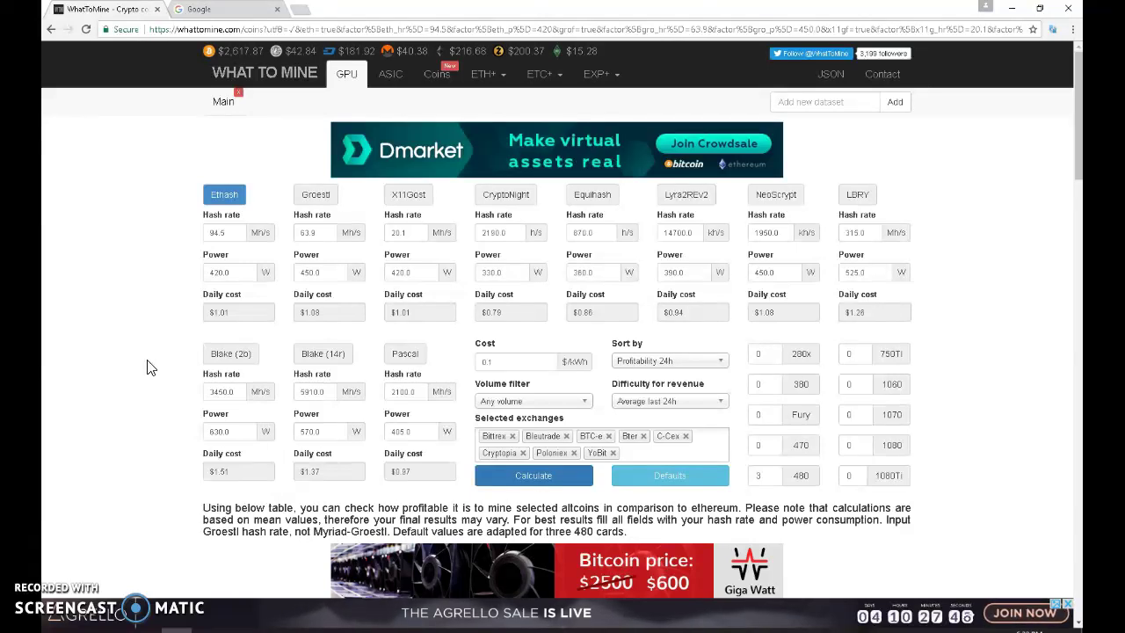
- Change the electricity cost from 0.23 to 0.10 $/kWh, keeping the Ethash hash rate and power
{"action": "left_click", "coordinate": [224, 233]}
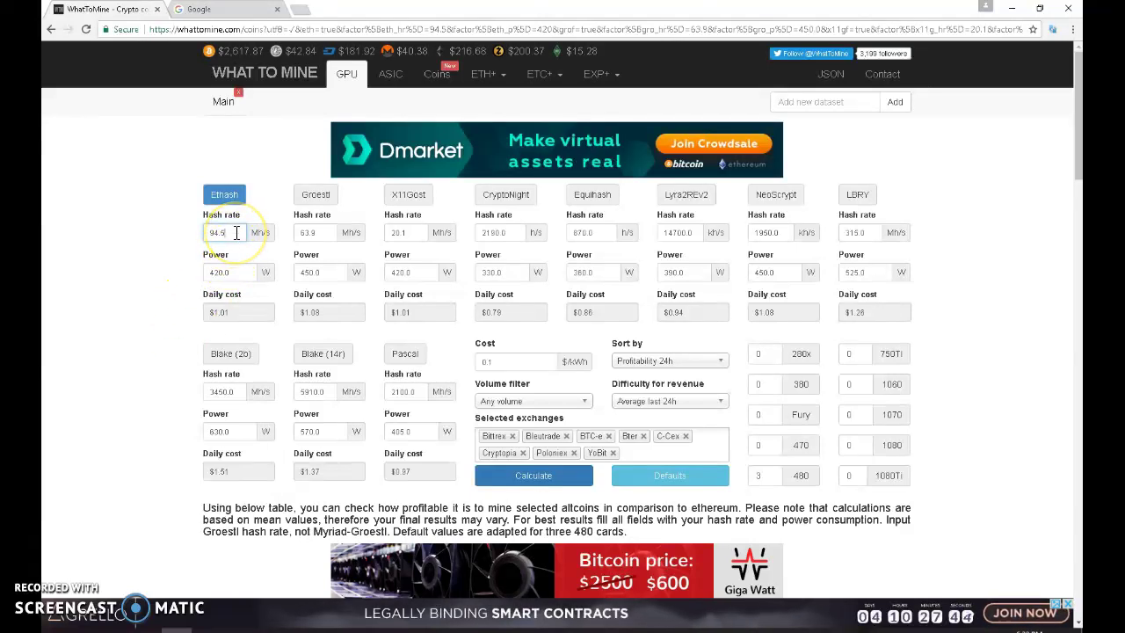
{"action": "left_click", "coordinate": [243, 275]}
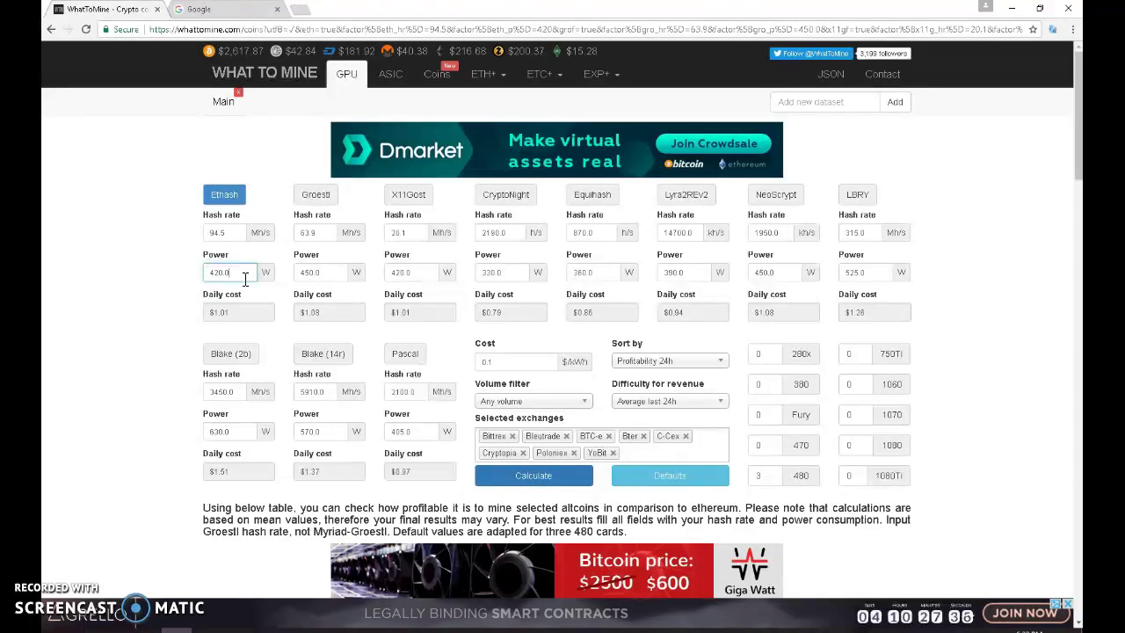
{"action": "left_click", "coordinate": [527, 362]}
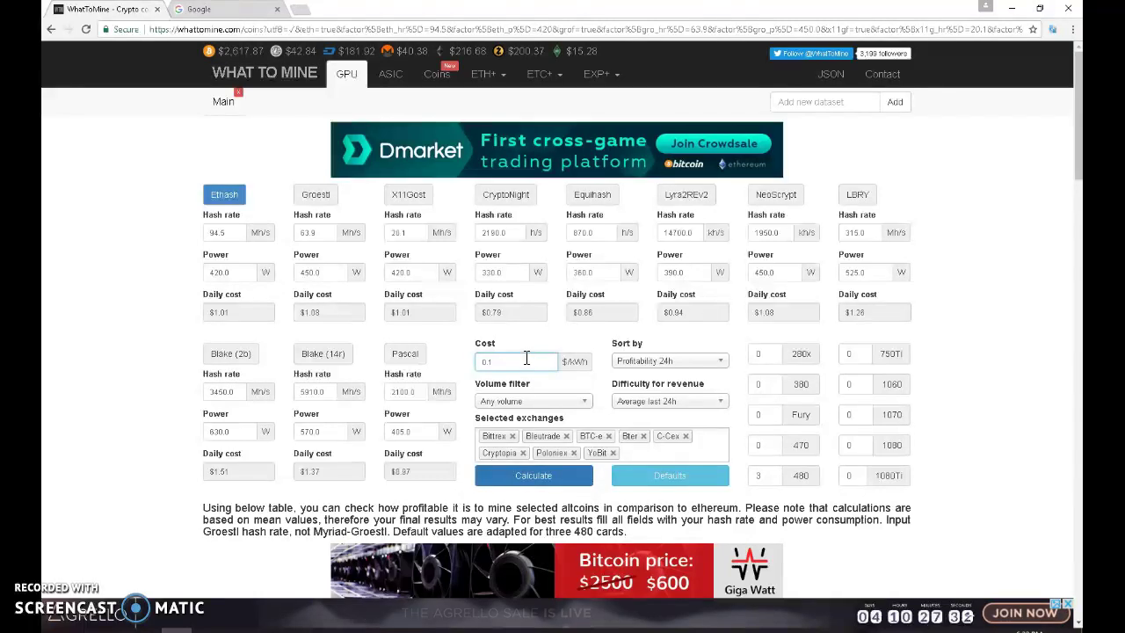
{"action": "type", "text": ".23"}
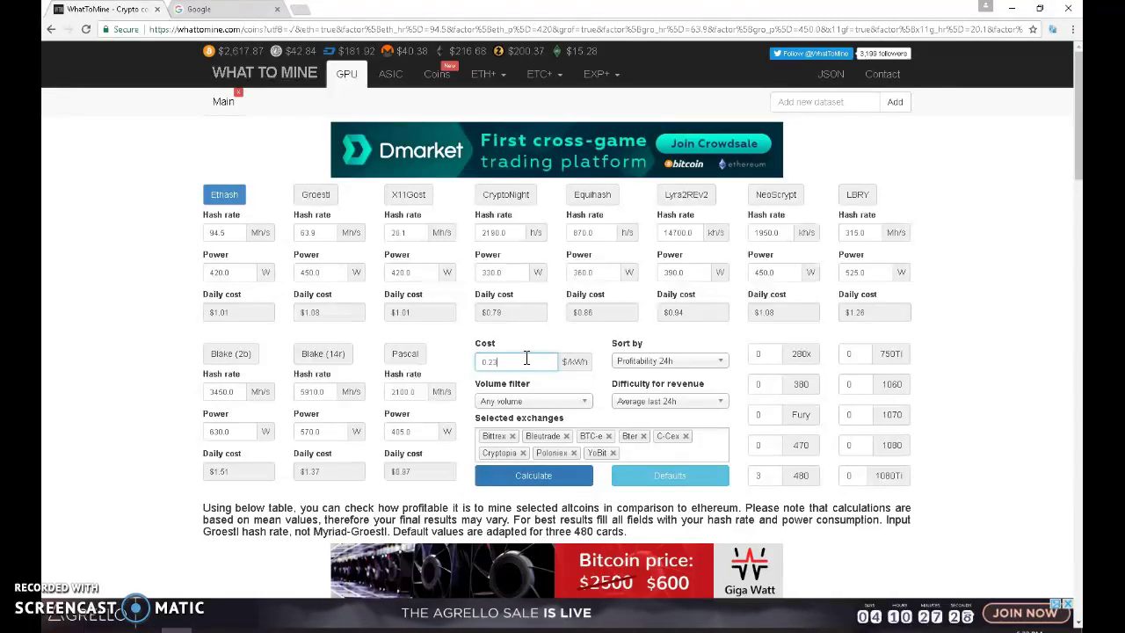
{"action": "key", "text": "BackSpace"}
{"action": "key", "text": "BackSpace"}
{"action": "key", "text": "BackSpace"}
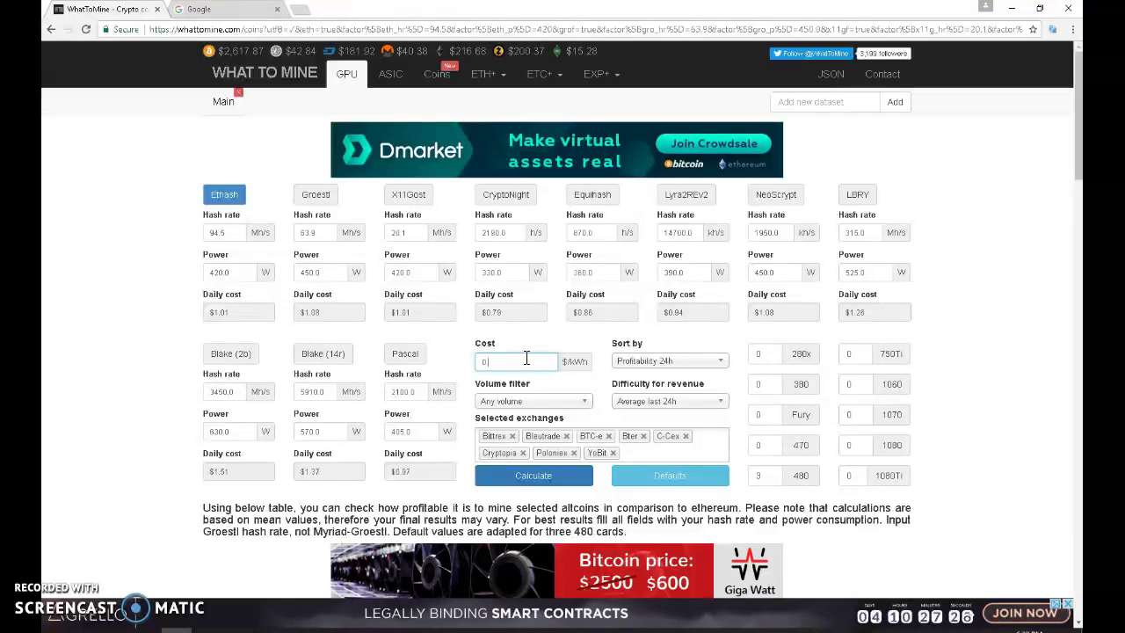
{"action": "type", "text": ".10"}
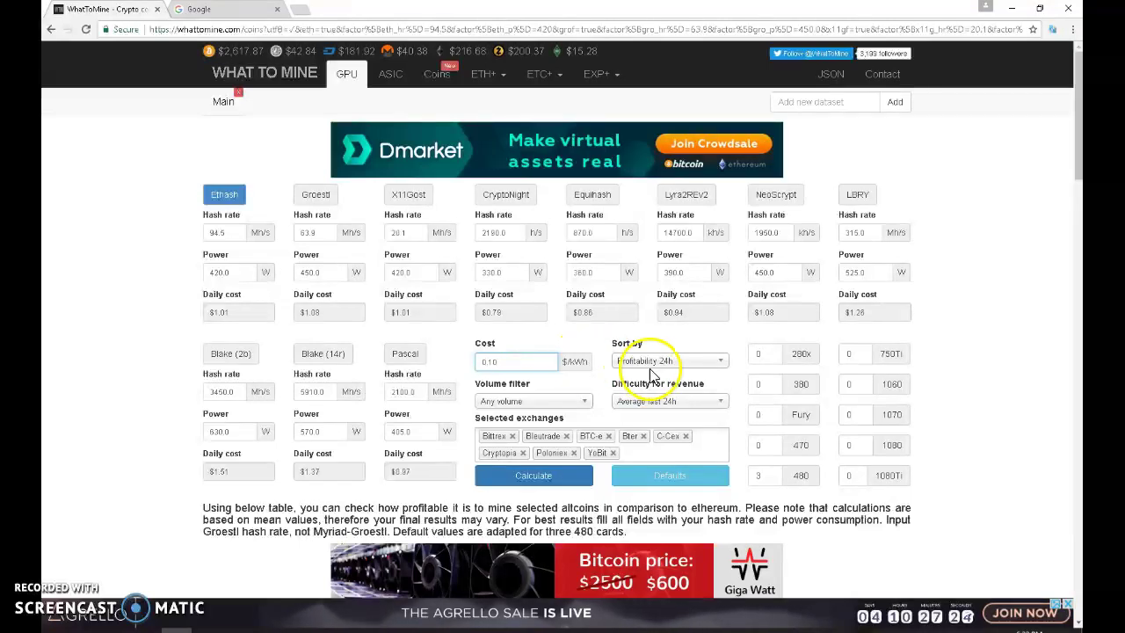
{"action": "scroll", "coordinate": [939, 332], "scroll_direction": "down", "scroll_amount": 2}
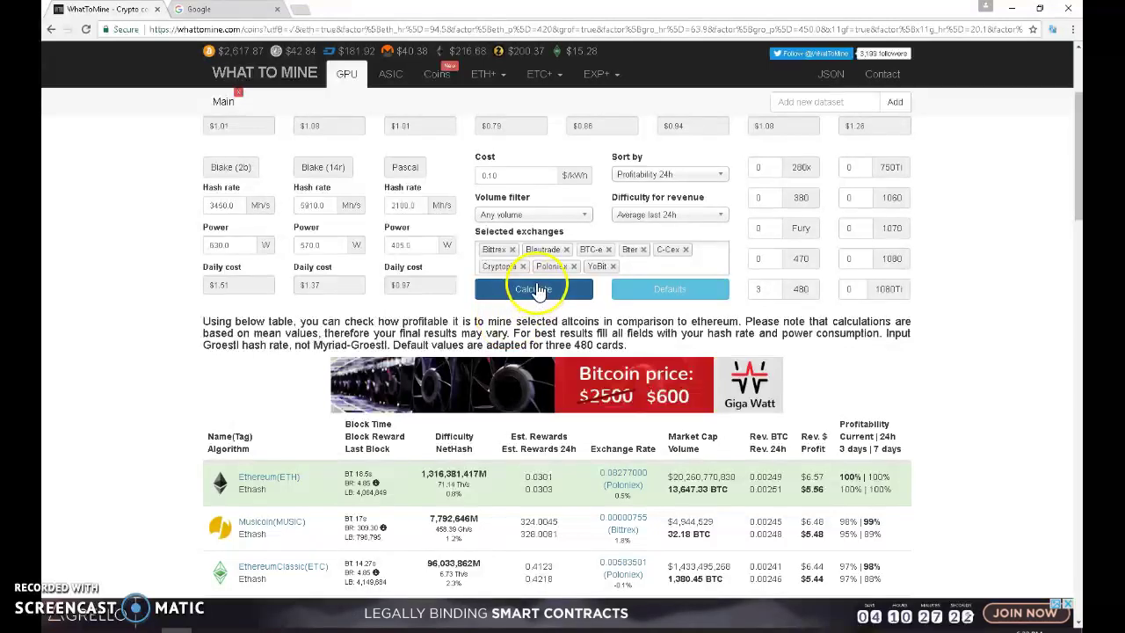
- Calculate profitability and show the results, with Ethereum first at $6.57 revenue and $5.56 profit
{"action": "left_click", "coordinate": [538, 294]}
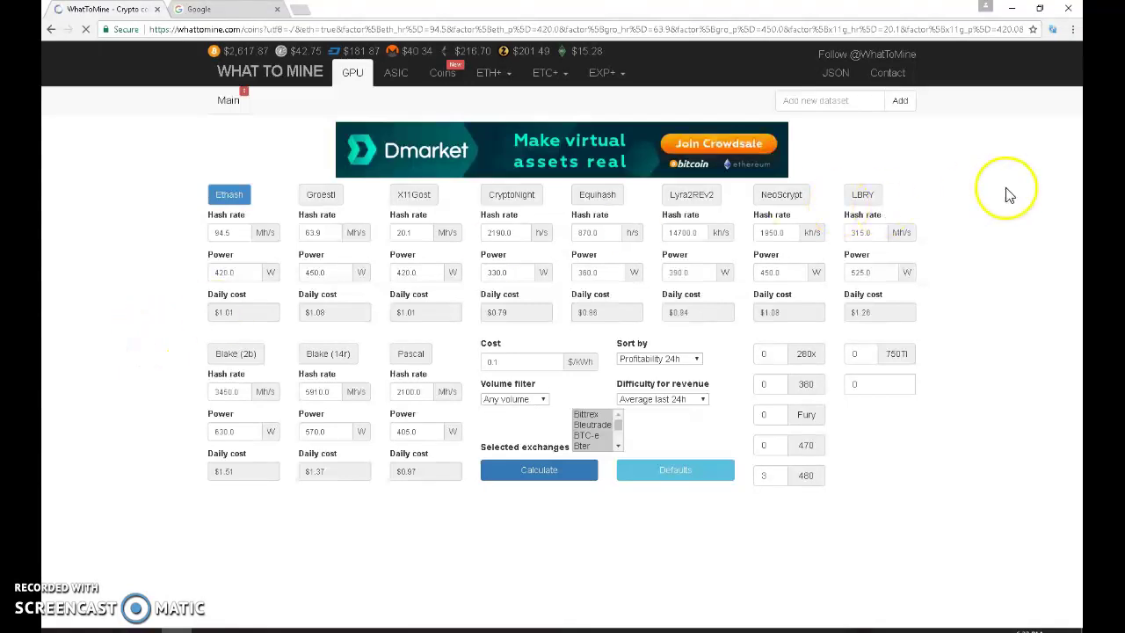
{"action": "left_click", "coordinate": [548, 469]}
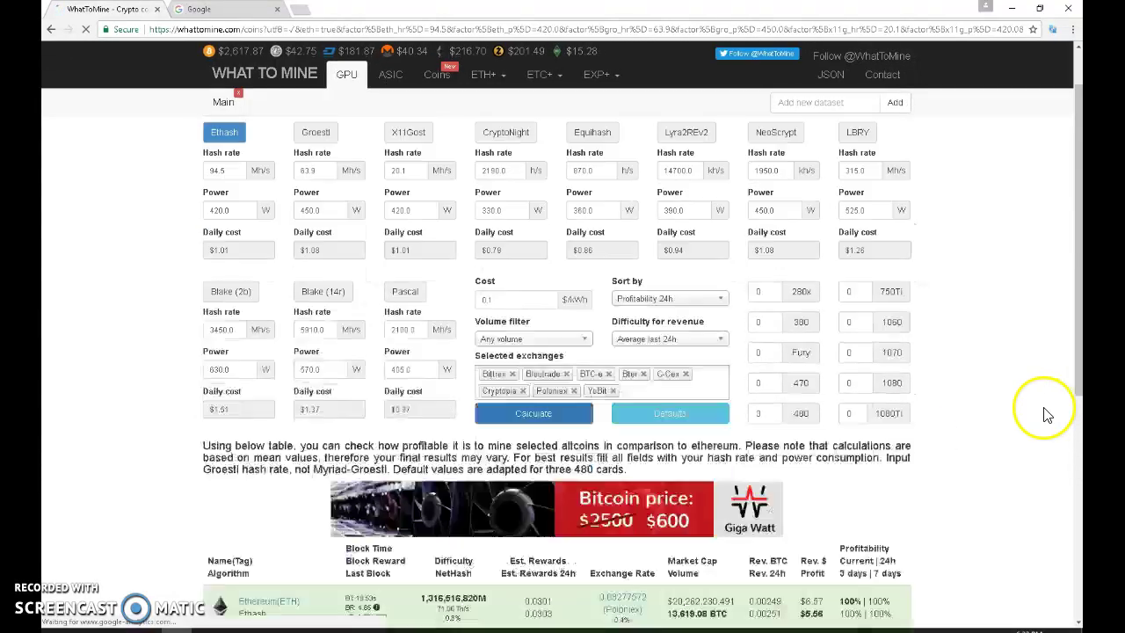
{"action": "scroll", "coordinate": [971, 410], "scroll_direction": "down", "scroll_amount": 4}
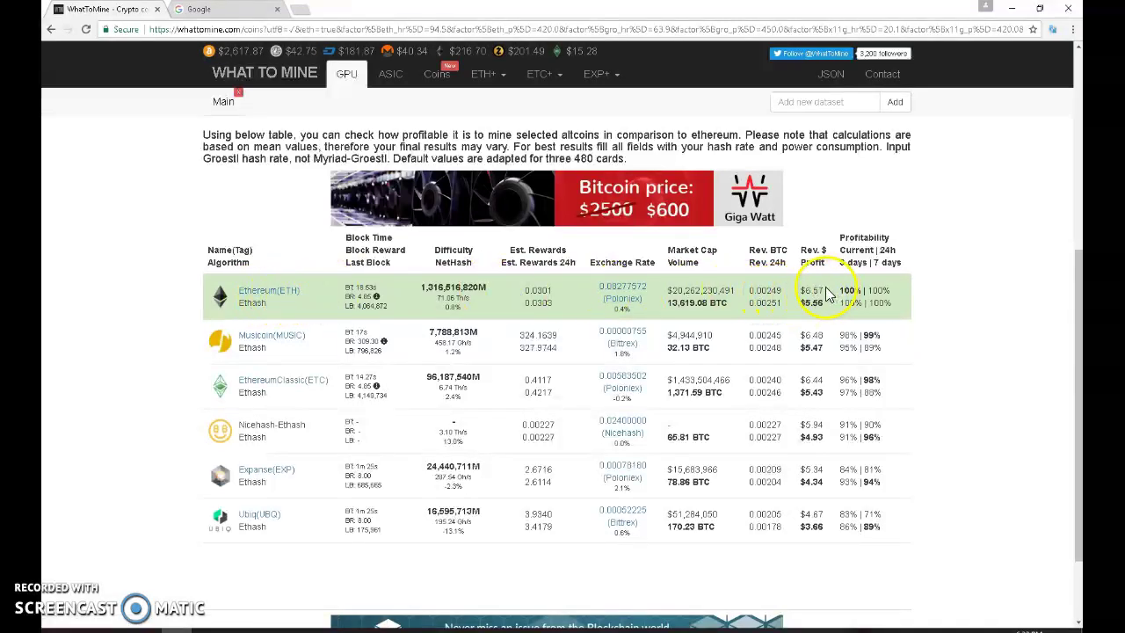
{"action": "left_click_drag", "start_coordinate": [824, 290], "coordinate": [801, 291]}
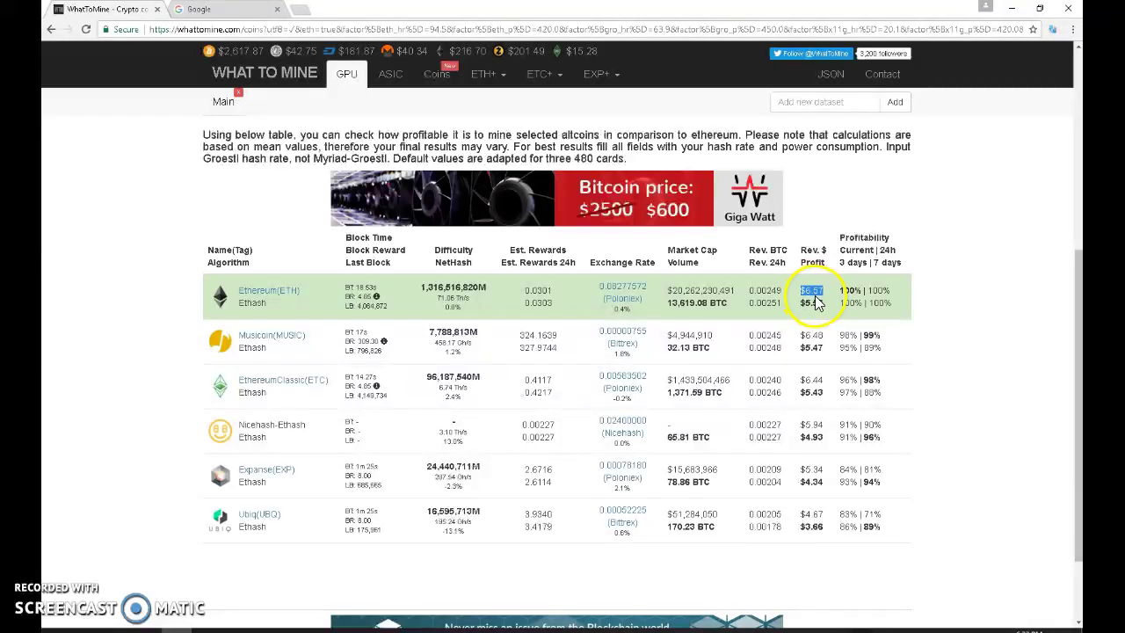
{"action": "scroll", "coordinate": [264, 264], "scroll_direction": "up", "scroll_amount": 4}
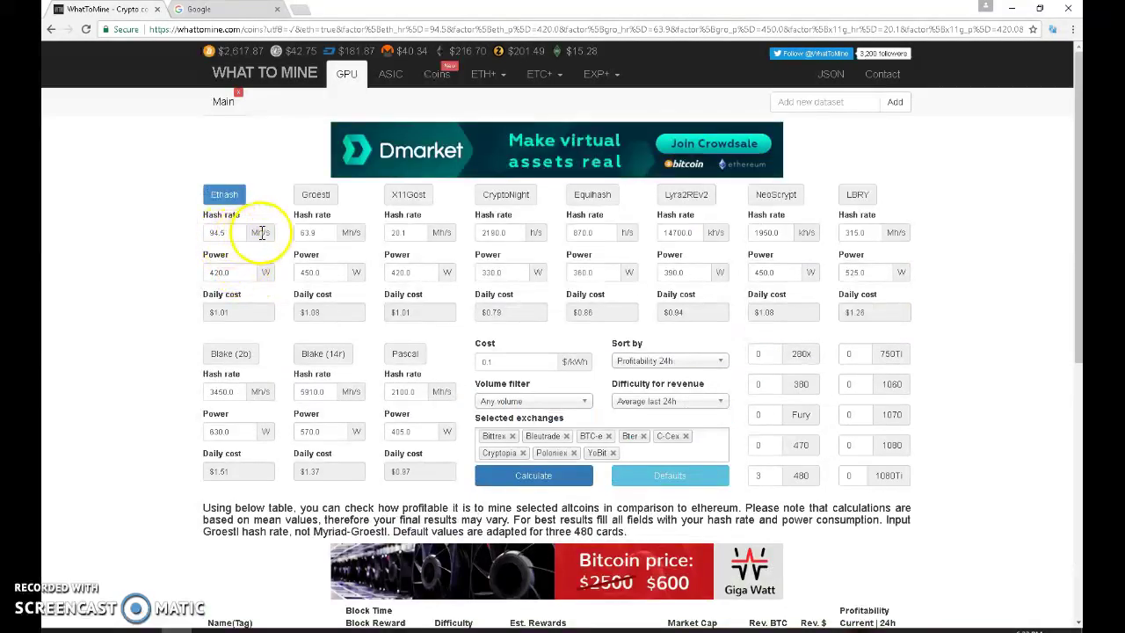
{"action": "scroll", "coordinate": [169, 270], "scroll_direction": "down", "scroll_amount": 1}
{"action": "scroll", "coordinate": [176, 268], "scroll_direction": "down", "scroll_amount": 4}
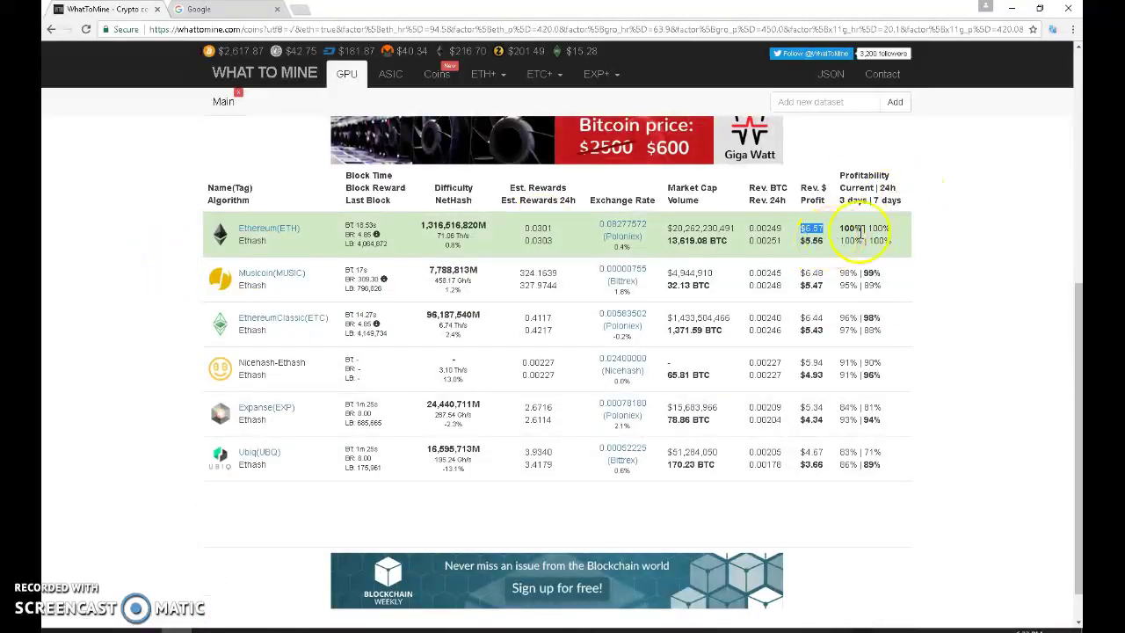
{"action": "scroll", "coordinate": [547, 241], "scroll_direction": "up", "scroll_amount": 4}
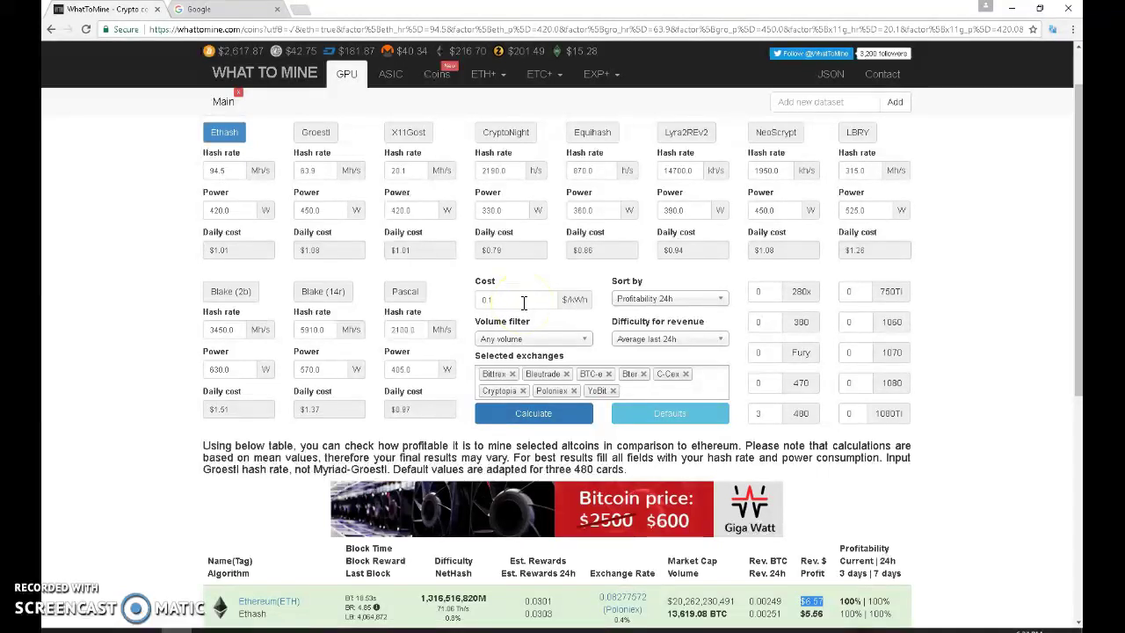
{"action": "scroll", "coordinate": [966, 319], "scroll_direction": "down", "scroll_amount": 4}
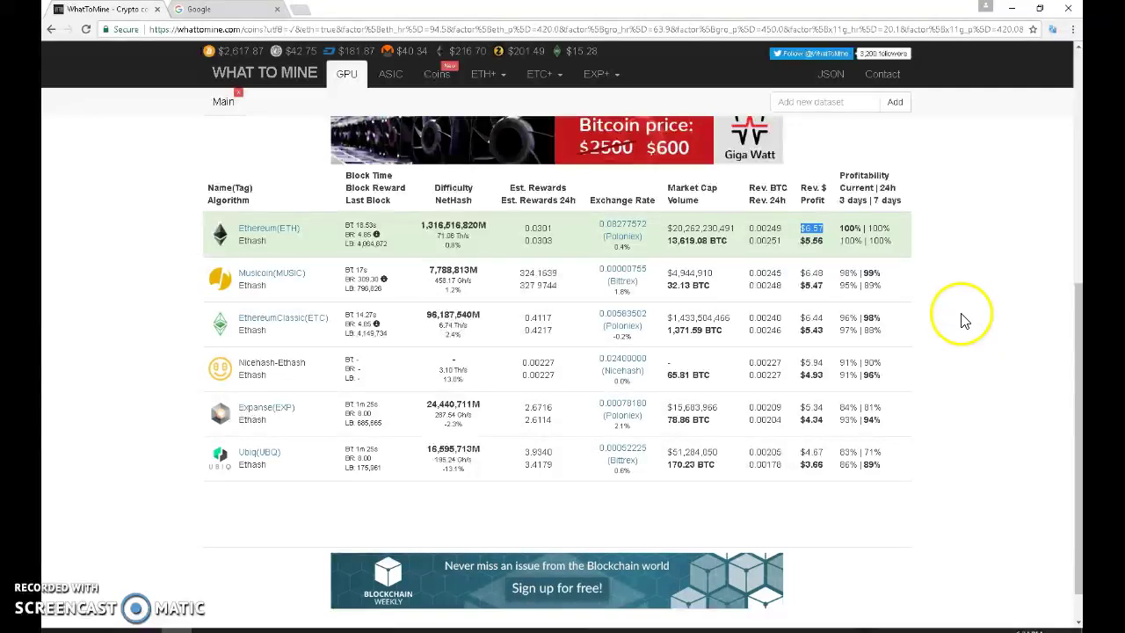
{"action": "scroll", "coordinate": [909, 339], "scroll_direction": "up", "scroll_amount": 1}
{"action": "left_click_drag", "start_coordinate": [803, 303], "coordinate": [824, 303]}
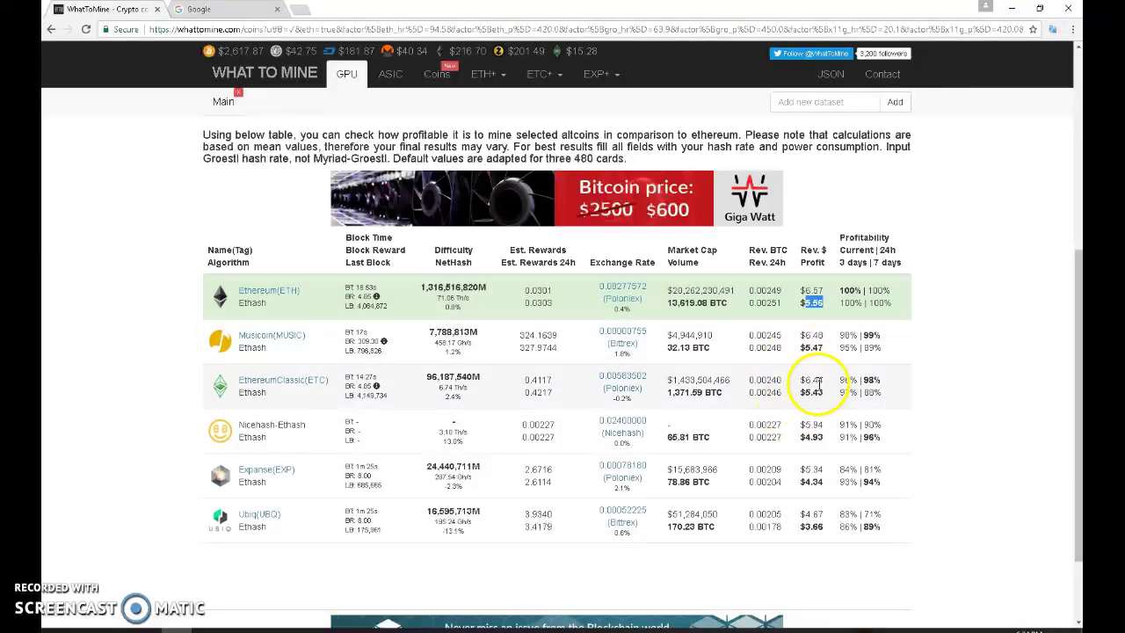
{"action": "left_click_drag", "start_coordinate": [800, 380], "coordinate": [828, 395]}
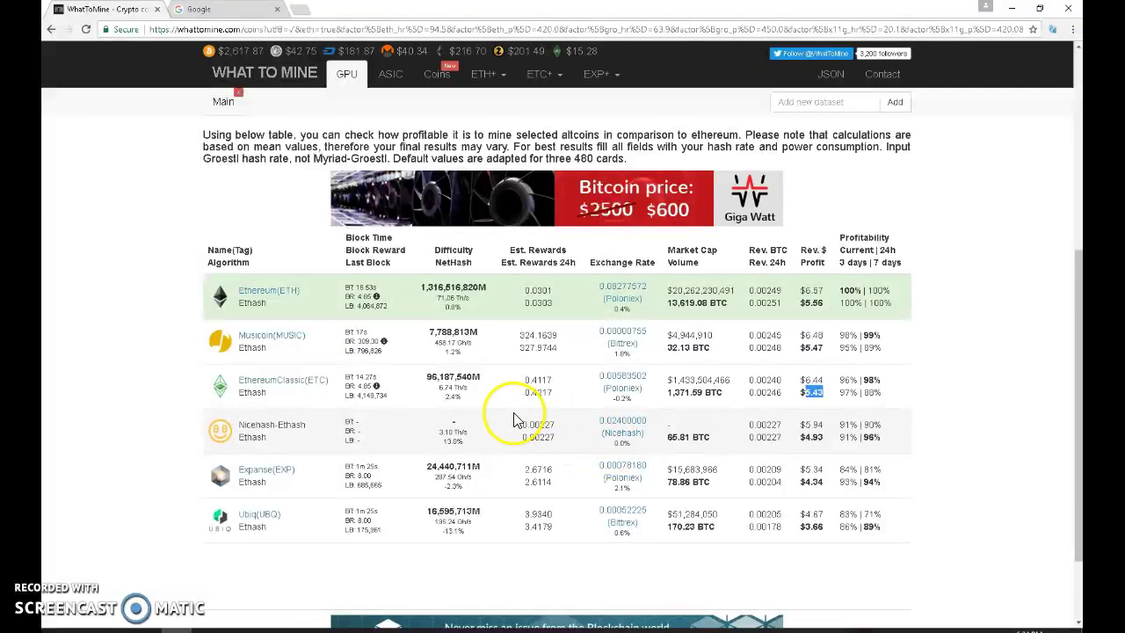
{"action": "double_click", "coordinate": [825, 424]}
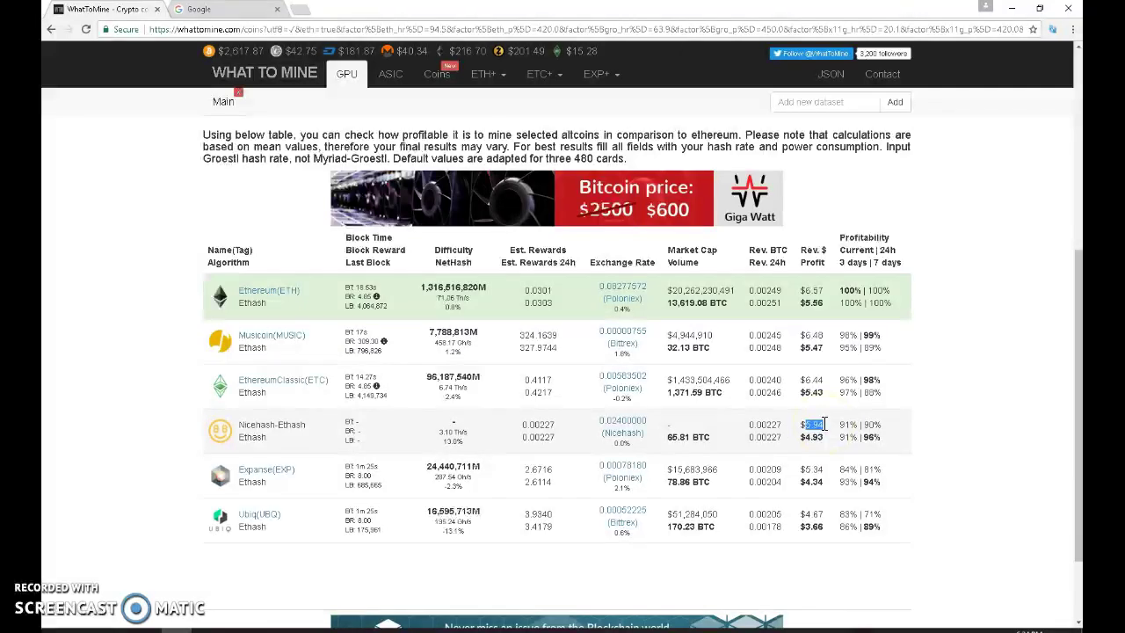
{"action": "left_click_drag", "start_coordinate": [831, 437], "coordinate": [807, 444]}
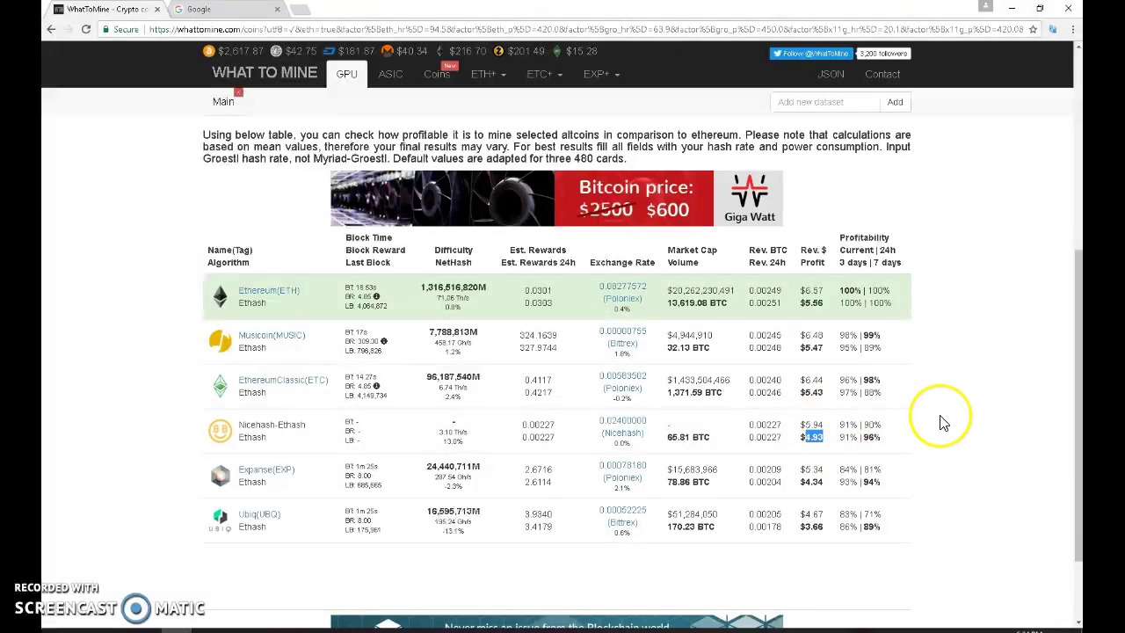
{"action": "scroll", "coordinate": [941, 421], "scroll_direction": "up", "scroll_amount": 2}
{"action": "scroll", "coordinate": [941, 422], "scroll_direction": "up", "scroll_amount": 4}
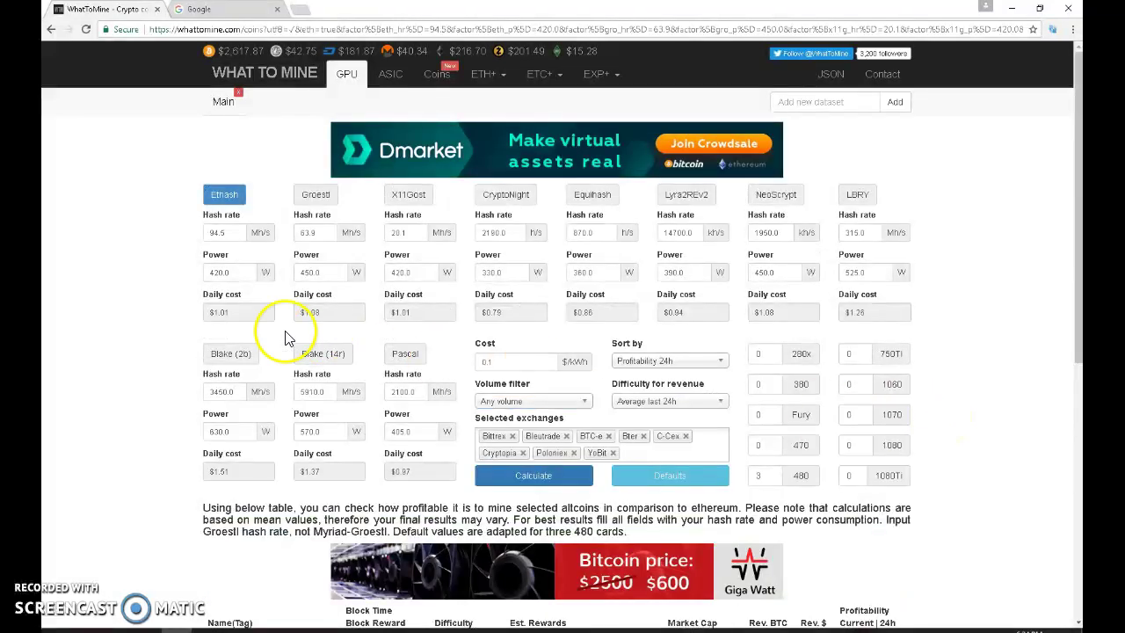
{"action": "scroll", "coordinate": [128, 338], "scroll_direction": "down", "scroll_amount": 2}
{"action": "scroll", "coordinate": [128, 339], "scroll_direction": "down", "scroll_amount": 3}
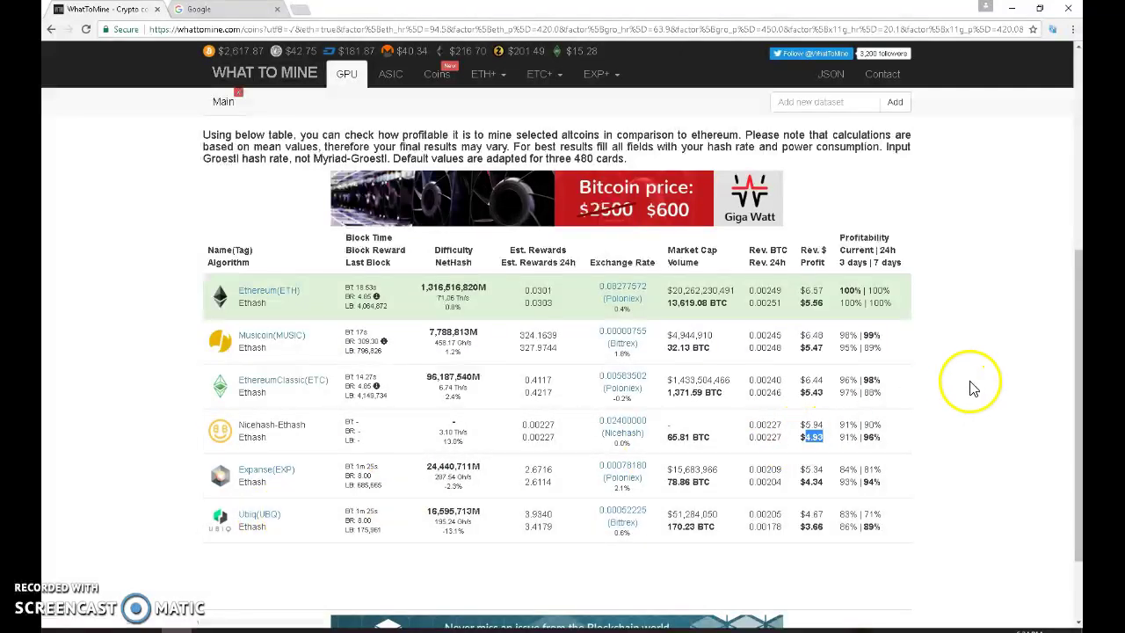
{"action": "scroll", "coordinate": [978, 384], "scroll_direction": "up", "scroll_amount": 4}
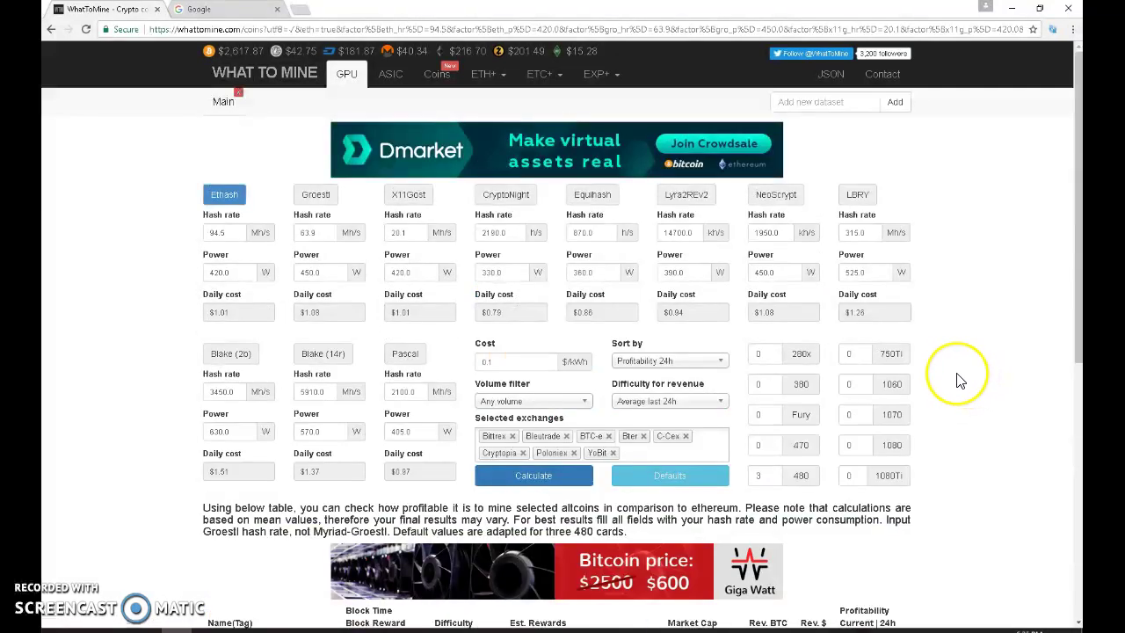
{"action": "left_click", "coordinate": [951, 379]}
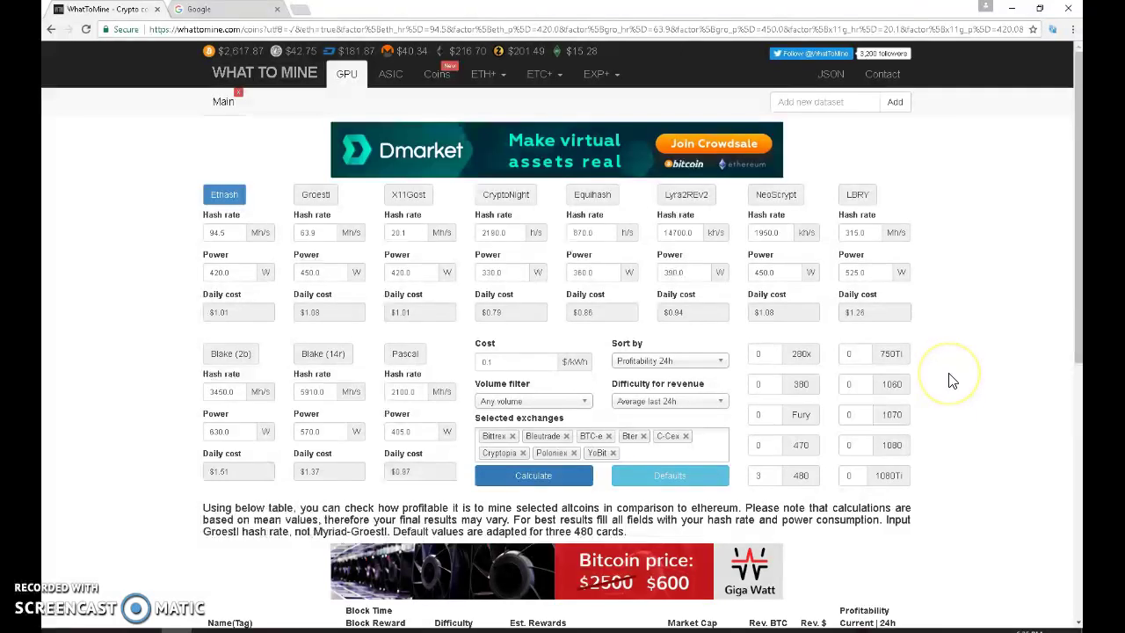